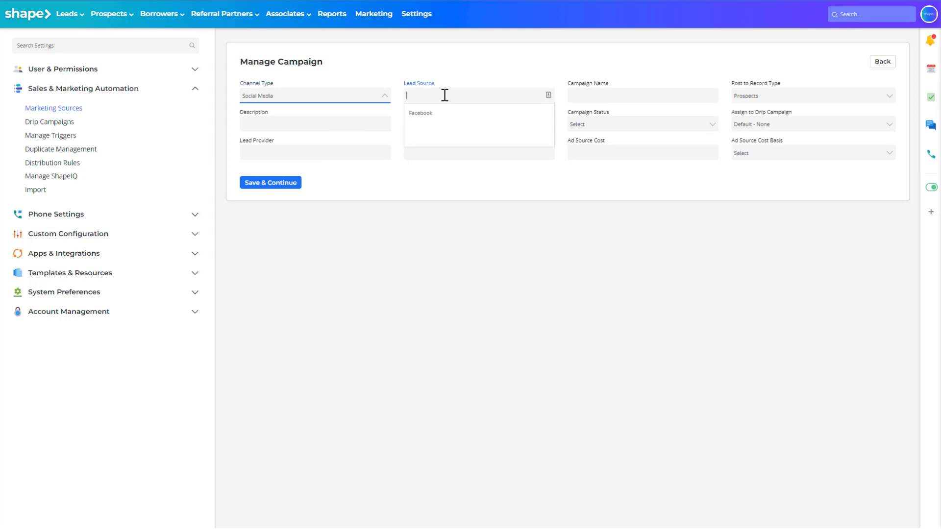
# Enter Google Contacts as the campaign's lead source and use the same text as the campaign name.
pyautogui.click(445, 95)
pyautogui.write('Google Contacts')
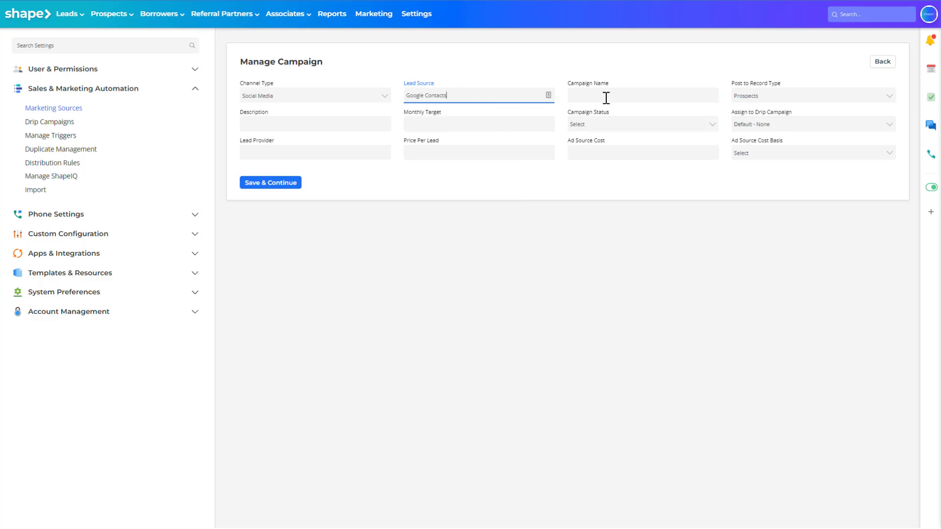
pyautogui.click(607, 97)
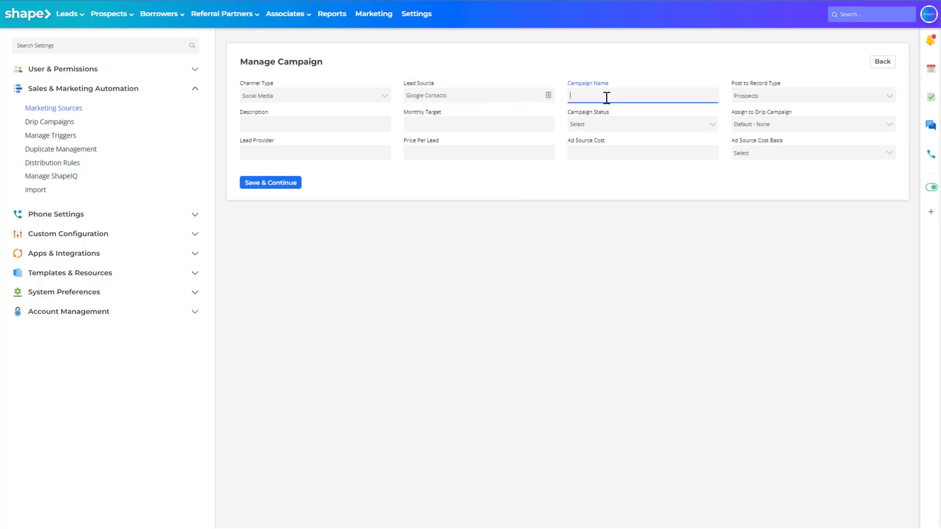
pyautogui.moveTo(472, 94); pyautogui.dragTo(374, 90)
pyautogui.hotkey('ctrl', 'c')
pyautogui.click(602, 97)
pyautogui.hotkey('ctrl', 'v')
# Set the campaign's post to record type to Leads and its status to On, and save the campaign.
pyautogui.click(779, 96)
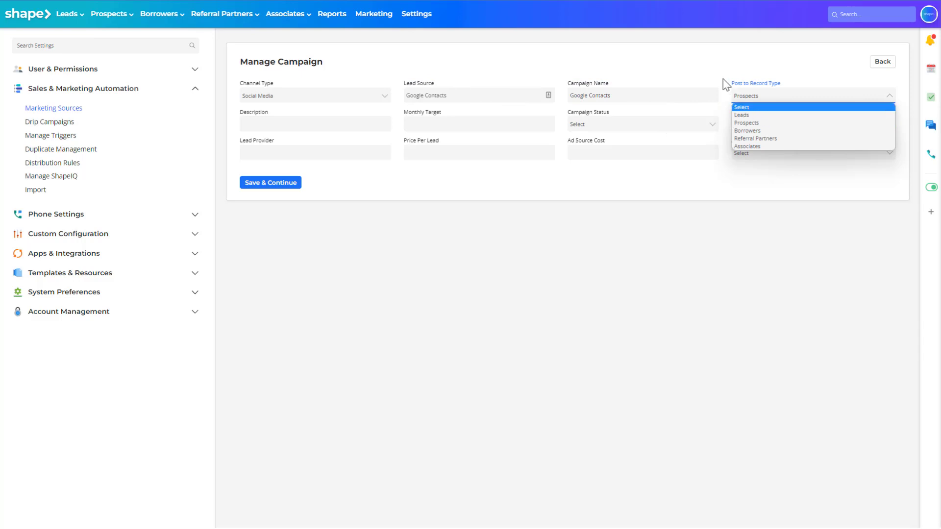
pyautogui.click(747, 116)
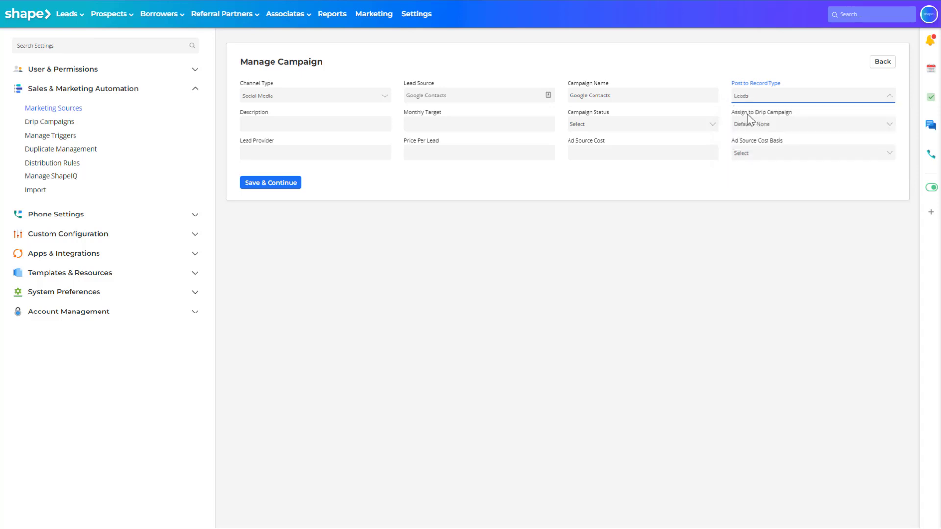
pyautogui.click(700, 124)
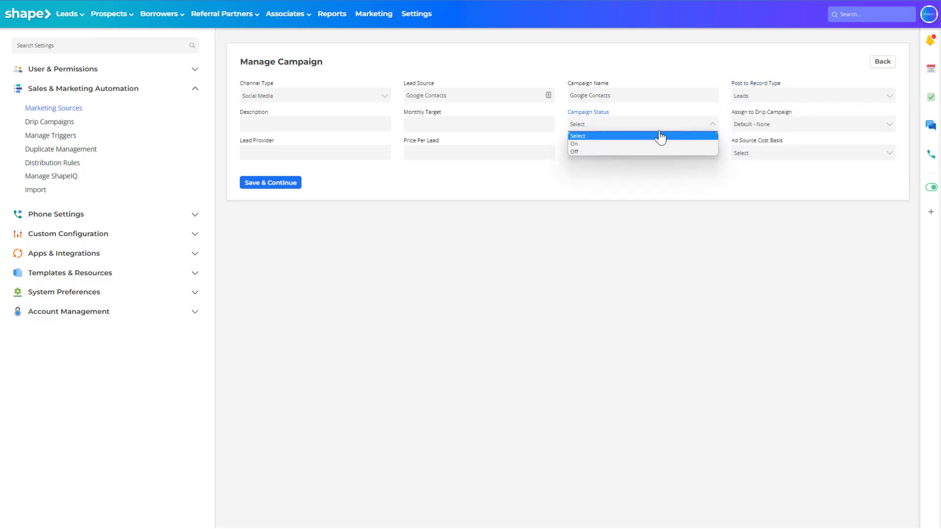
pyautogui.click(603, 142)
pyautogui.click(269, 184)
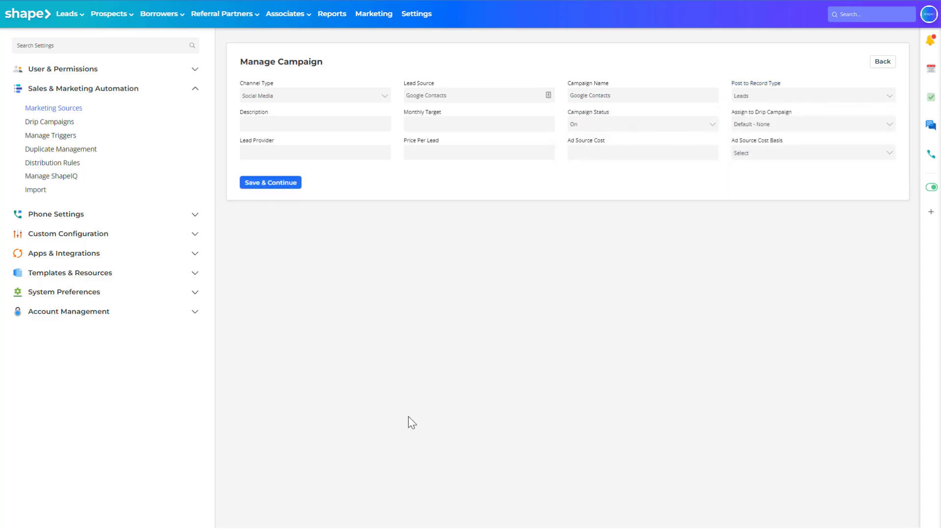
# Copy the posting URL from the campaign source post instructions and review the field names listed below it.
pyautogui.scroll(-5, 407, 417)
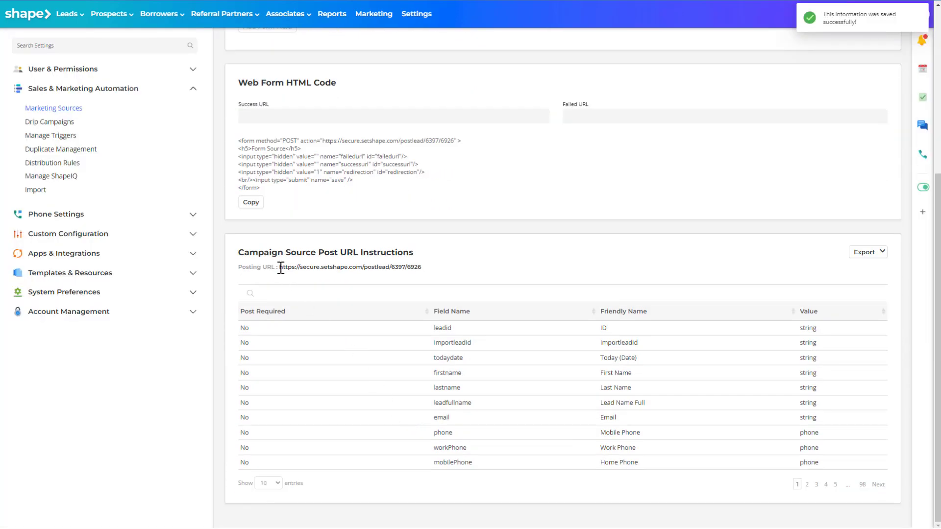
pyautogui.moveTo(279, 267); pyautogui.dragTo(428, 269)
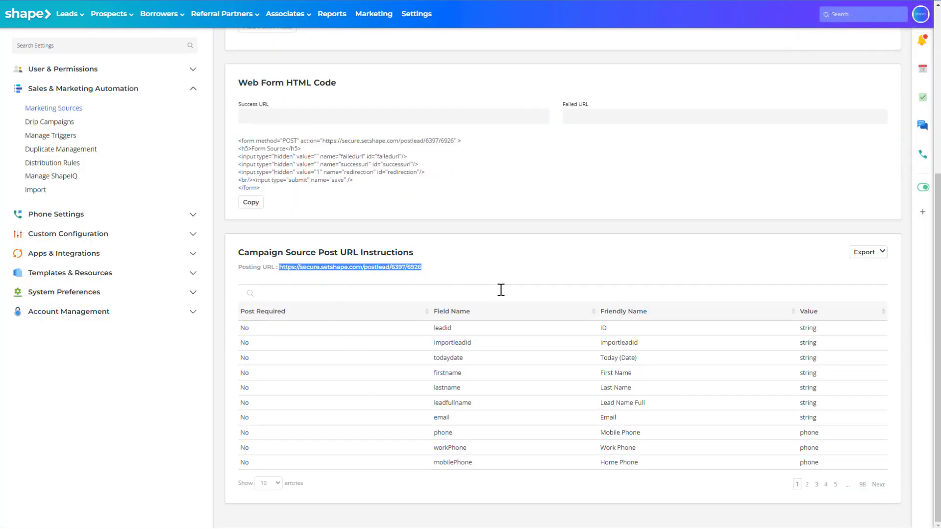
pyautogui.moveTo(434, 330); pyautogui.dragTo(486, 474)
pyautogui.click(487, 475)
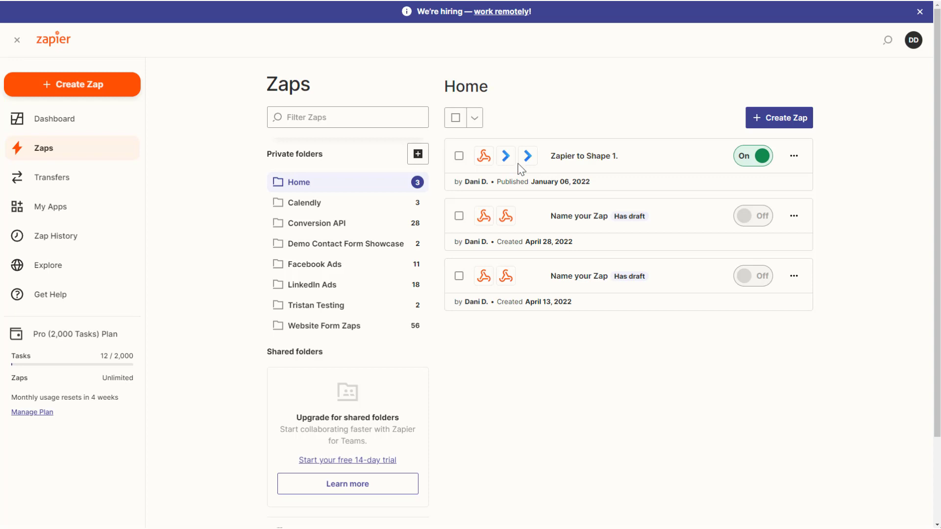
# In Zapier, create a new Zap triggered by the New or Updated Contact event in Google Contacts.
pyautogui.click(98, 93)
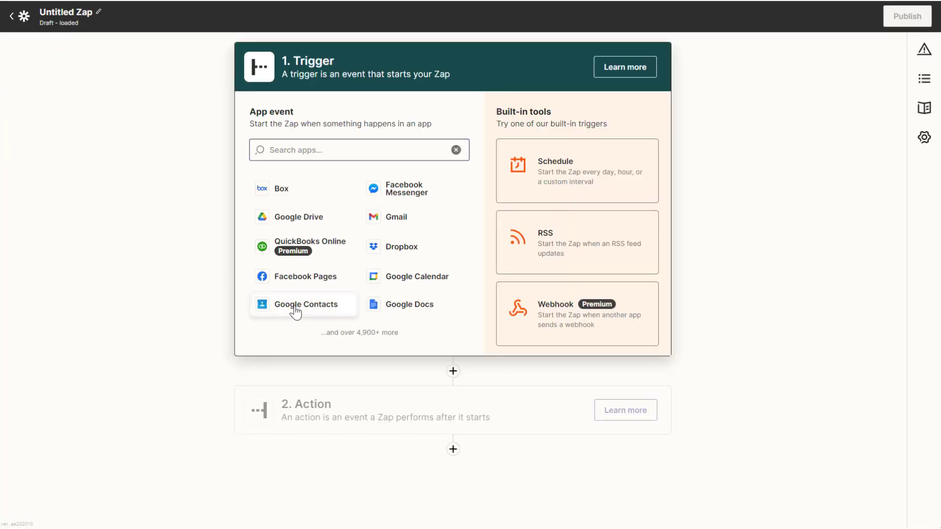
pyautogui.click(294, 306)
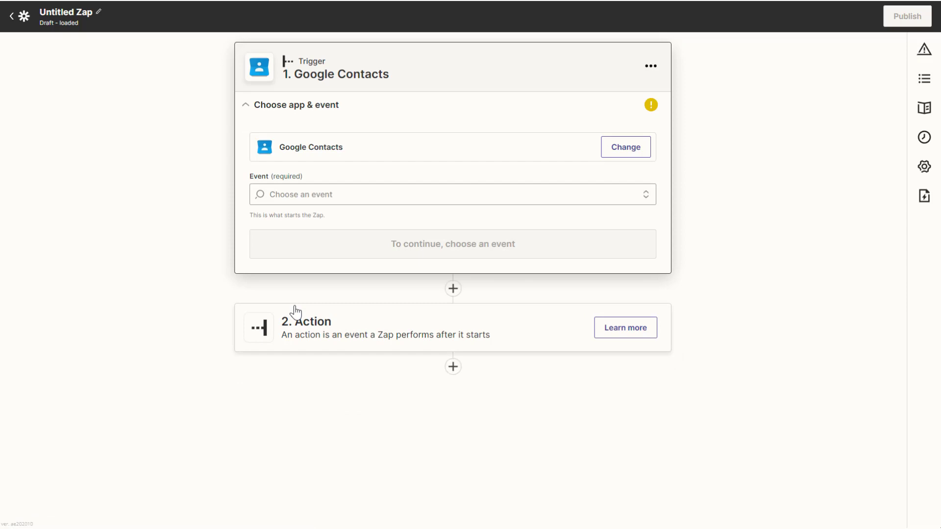
pyautogui.click(339, 197)
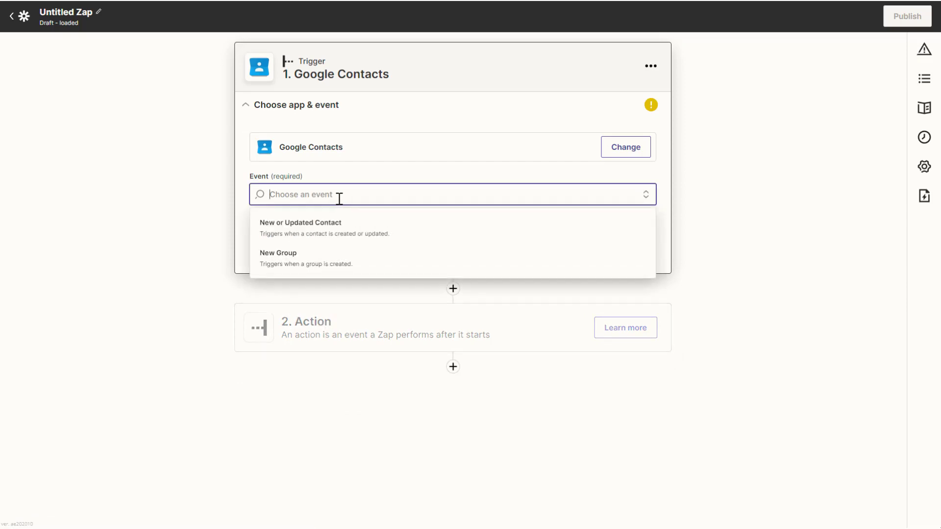
pyautogui.click(324, 228)
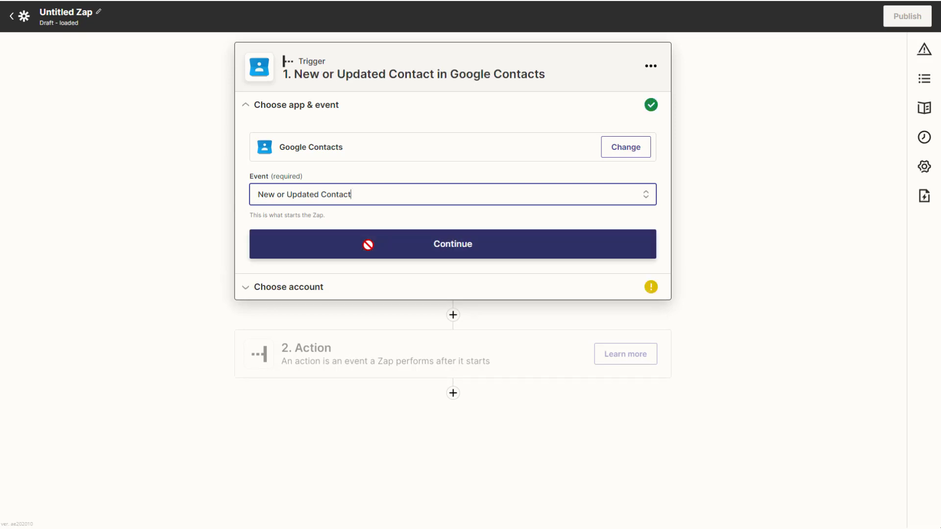
pyautogui.click(372, 256)
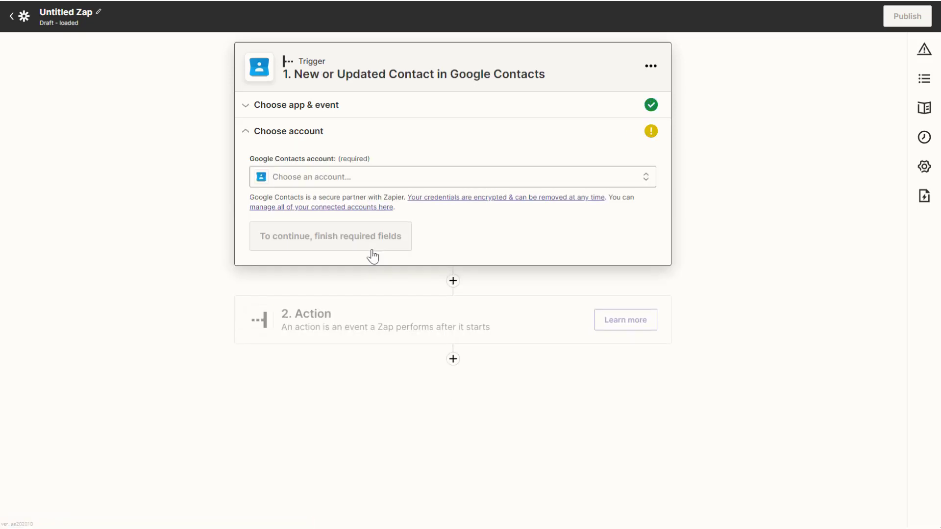
# Choose the first connected Google Contacts account for the trigger, test the trigger and continue to the action.
pyautogui.click(332, 184)
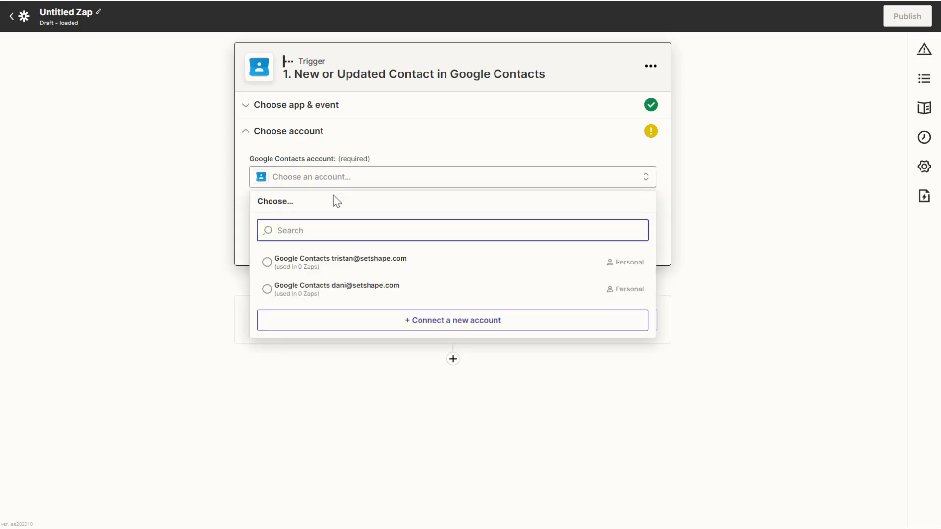
pyautogui.click(347, 271)
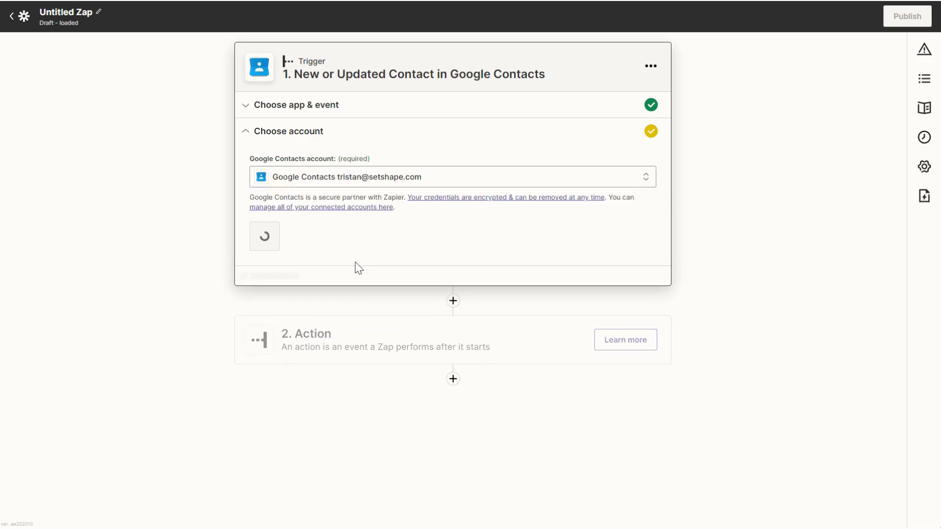
pyautogui.click(289, 245)
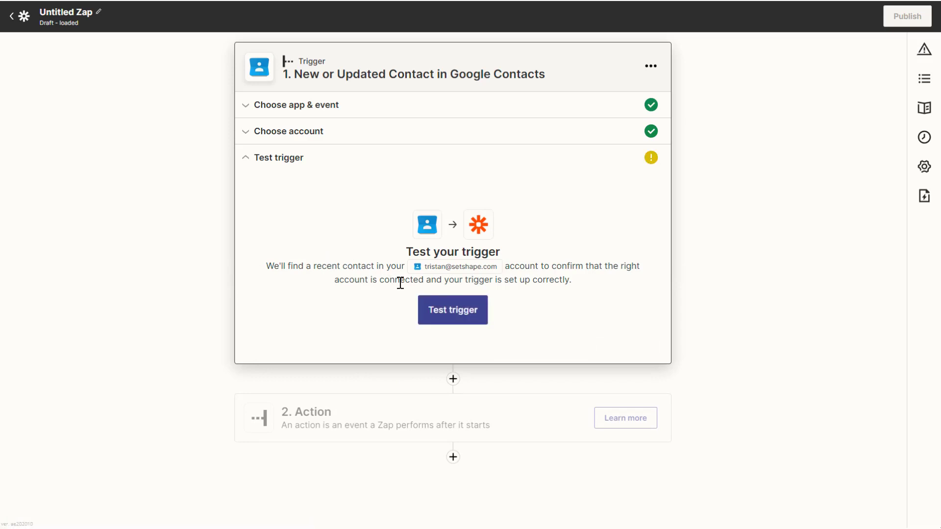
pyautogui.click(449, 312)
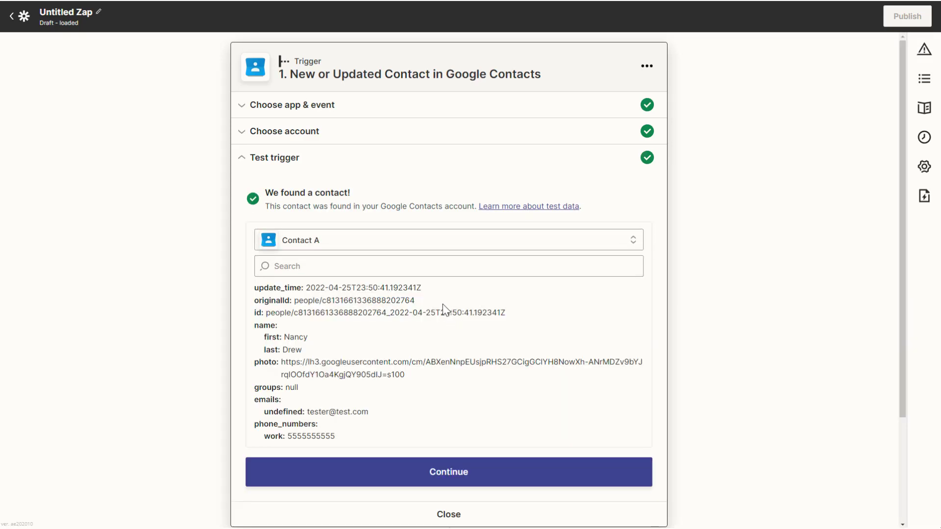
pyautogui.scroll(-3, 443, 306)
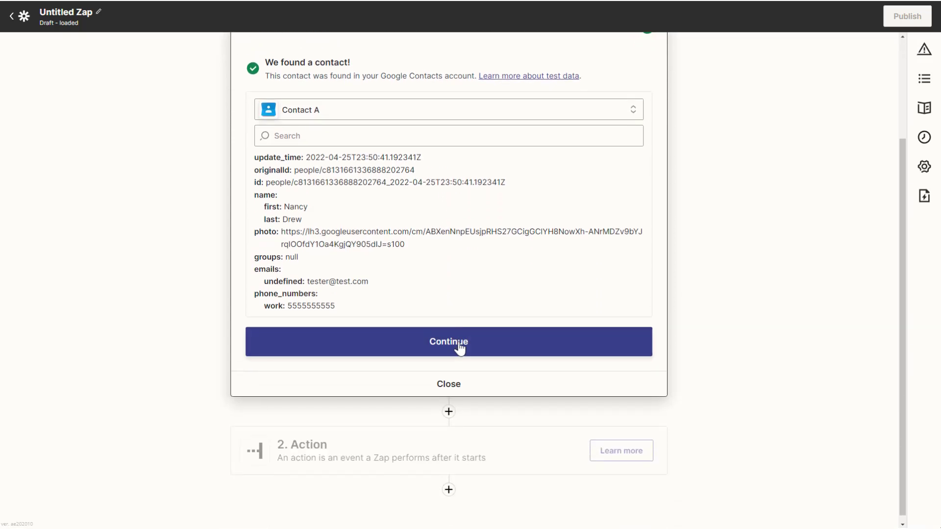
pyautogui.click(460, 349)
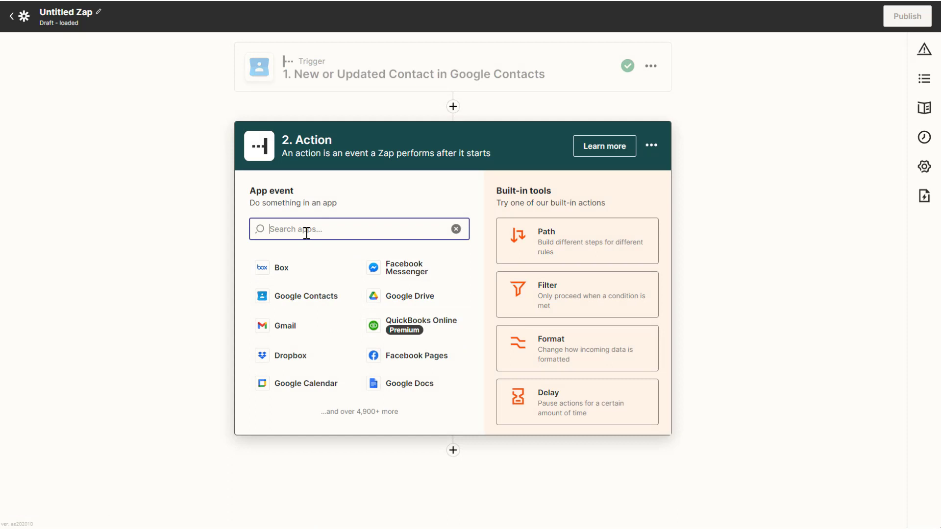
# Search the action apps for webhook and set up Webhooks by Zapier with the POST event.
pyautogui.write('webhook')
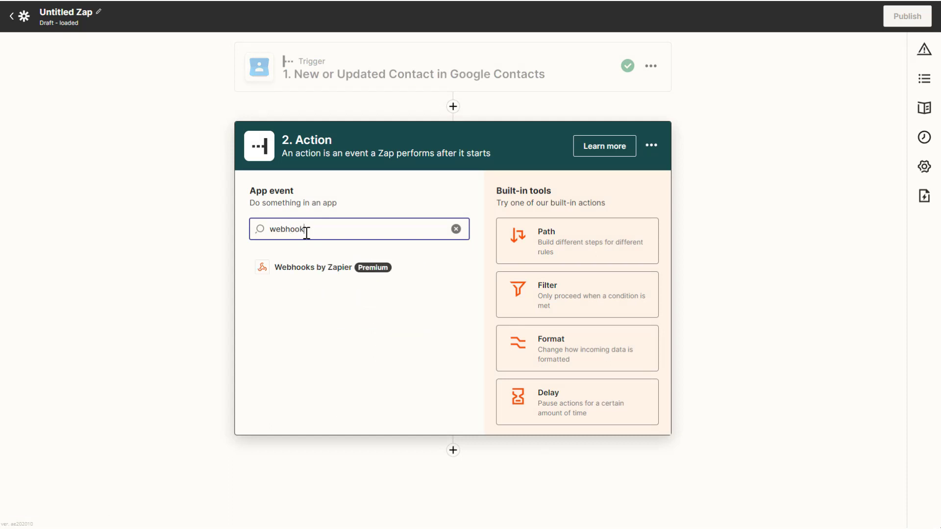
pyautogui.click(304, 270)
pyautogui.click(329, 273)
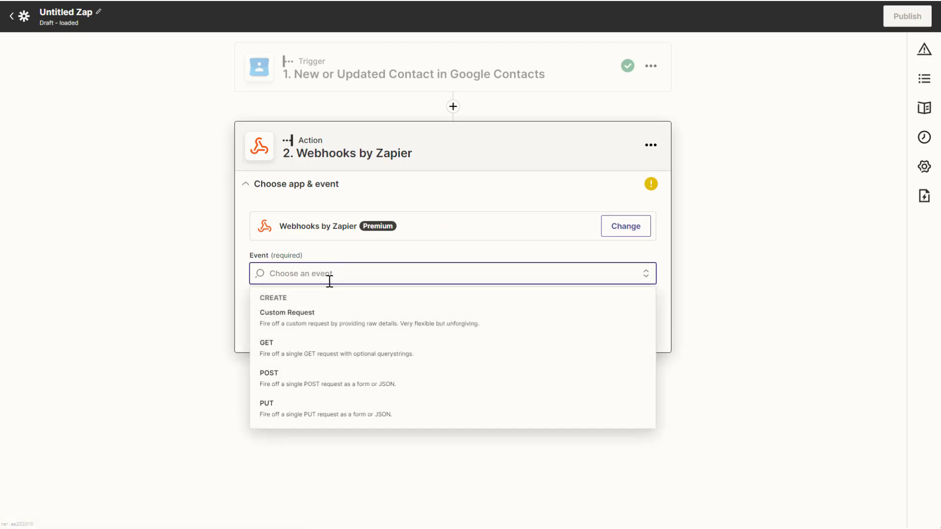
pyautogui.click(313, 387)
pyautogui.click(379, 329)
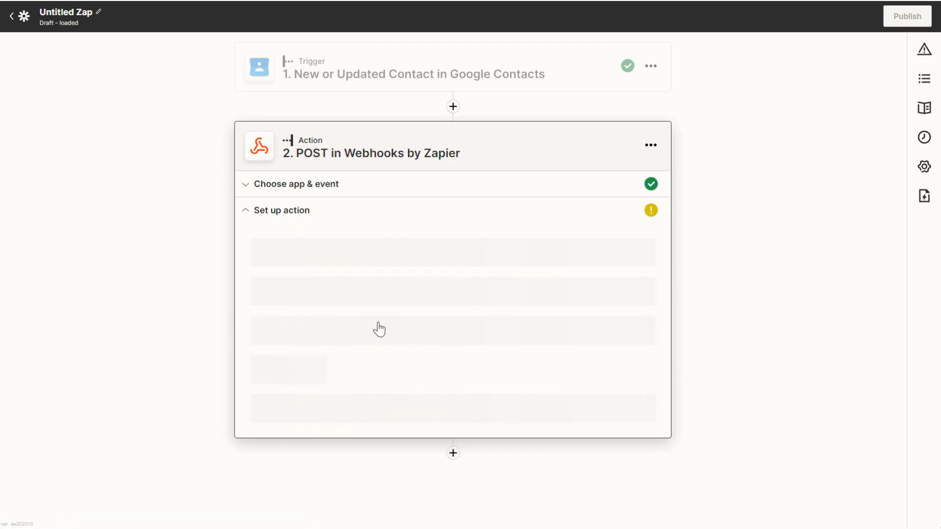
# Paste the copied posting URL as the webhook's URL and keep the payload type as form.
pyautogui.click(334, 259)
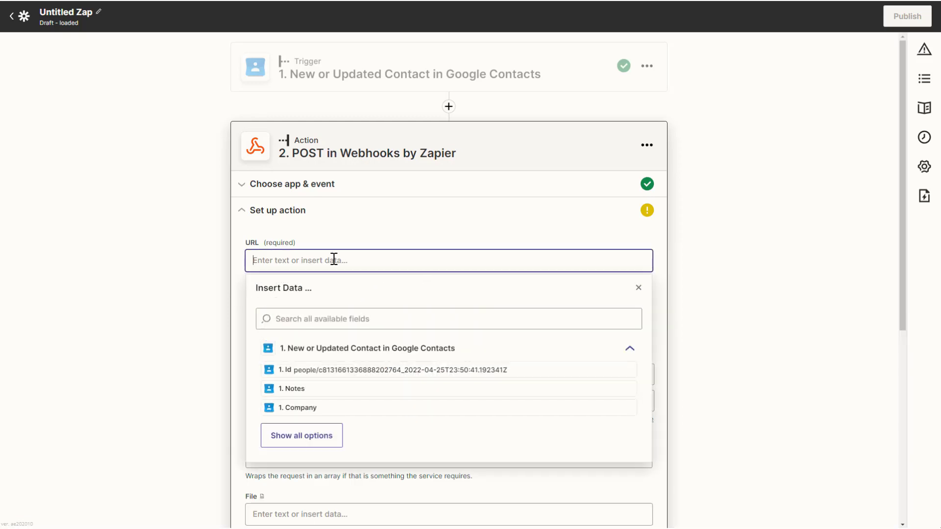
pyautogui.hotkey('ctrl', 'v')
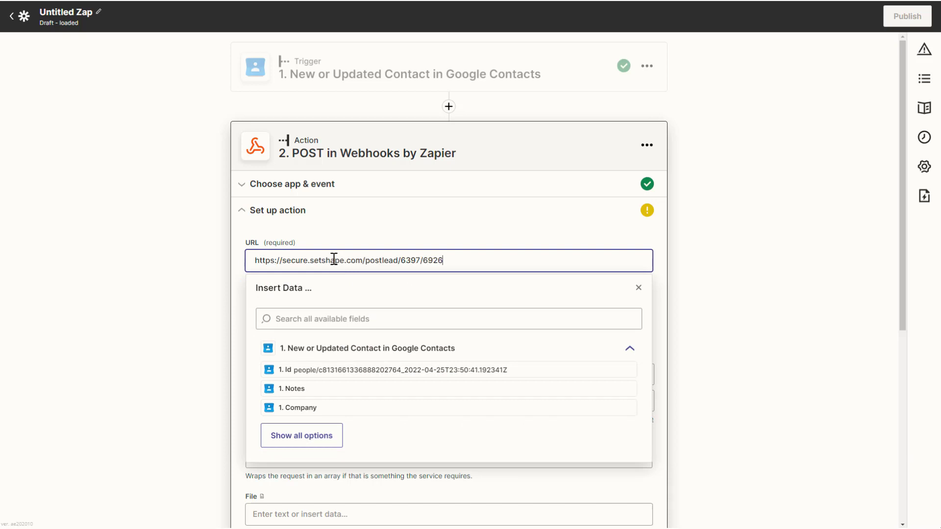
pyautogui.click(314, 244)
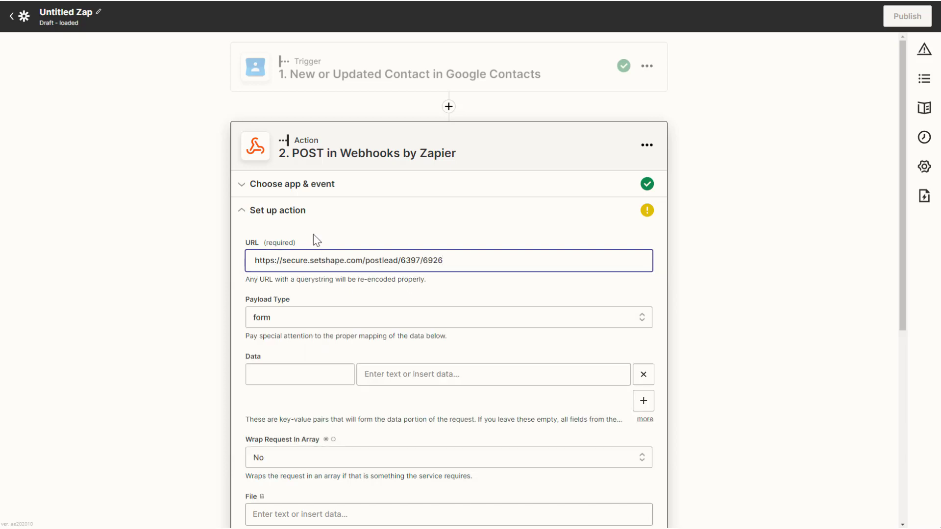
pyautogui.click(319, 326)
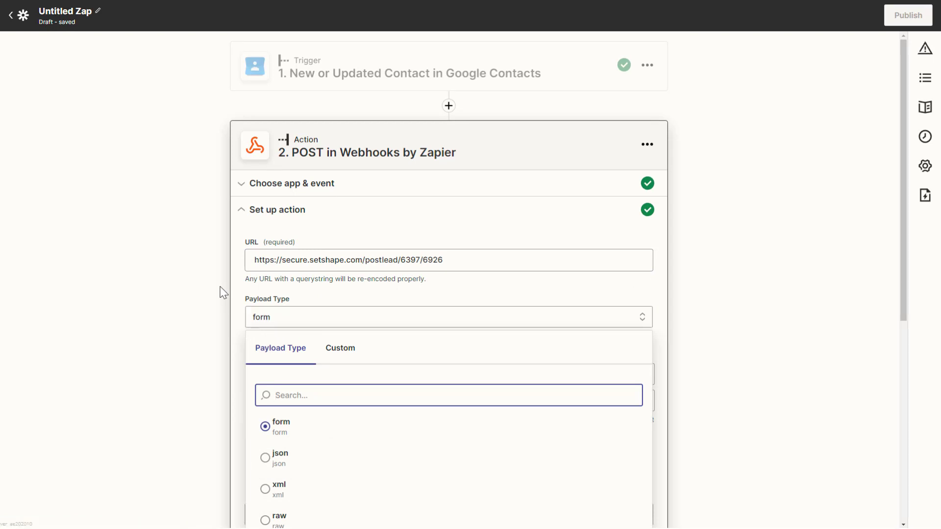
pyautogui.click(240, 296)
# Insert the Google Contacts Name first field as the value of the first data row.
pyautogui.click(437, 374)
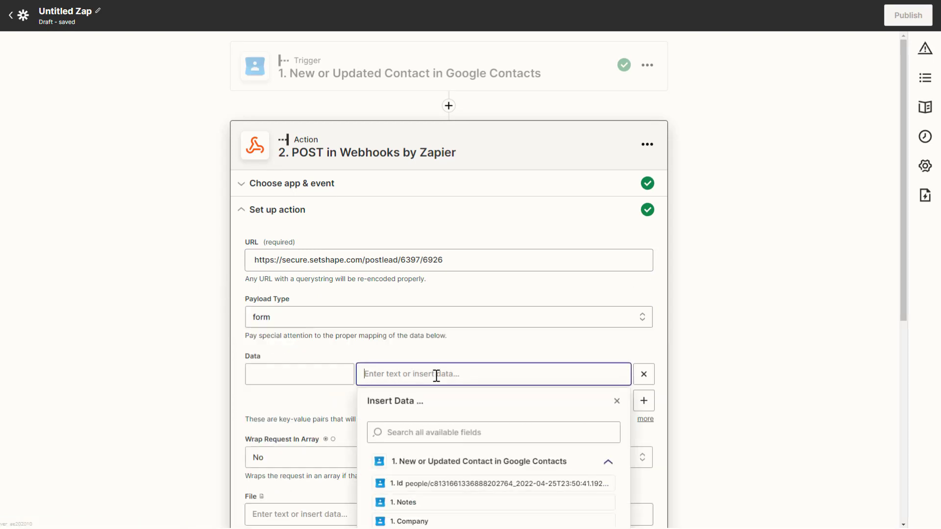
pyautogui.click(443, 432)
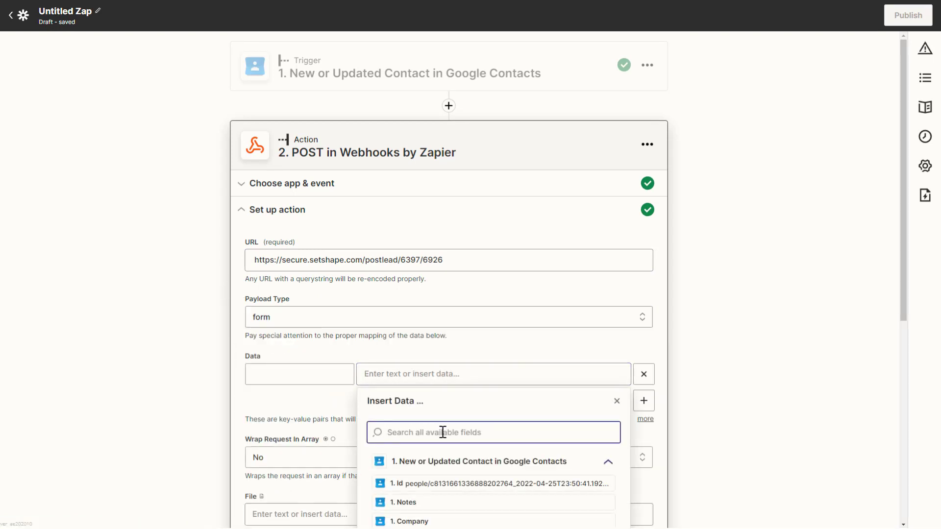
pyautogui.write('first')
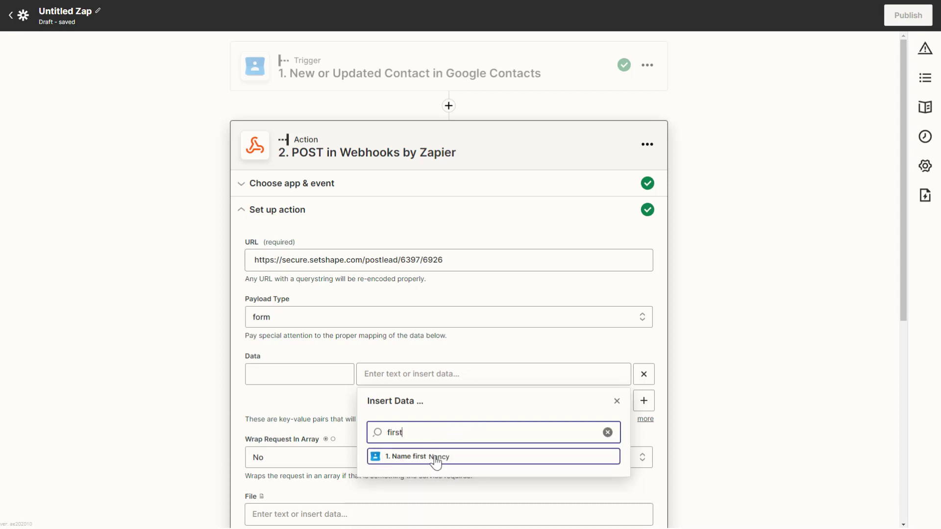
pyautogui.click(435, 457)
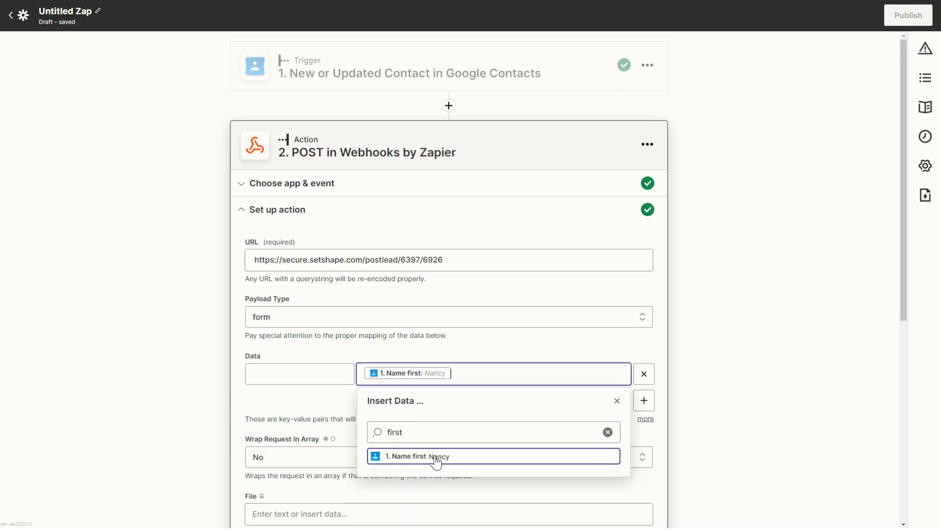
# Add a second data row and insert the Google Contacts Name last field as its value.
pyautogui.click(644, 401)
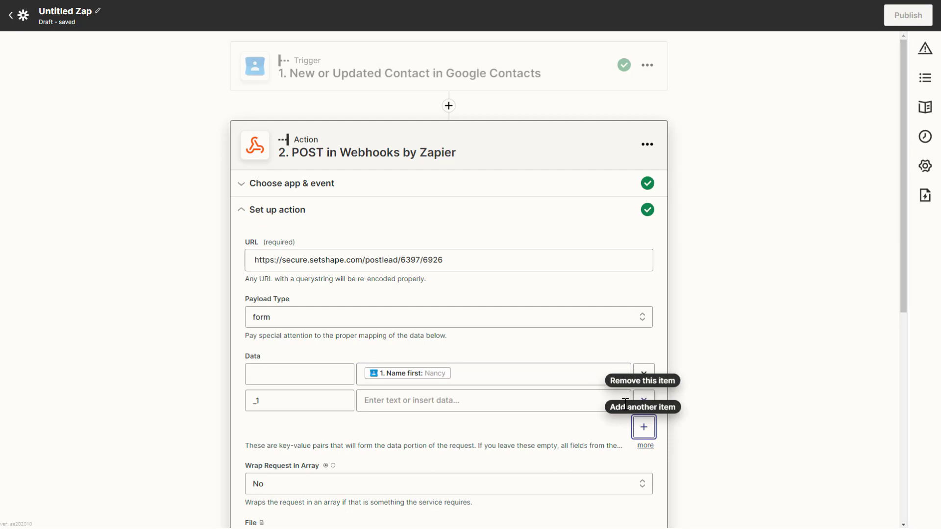
pyautogui.click(414, 401)
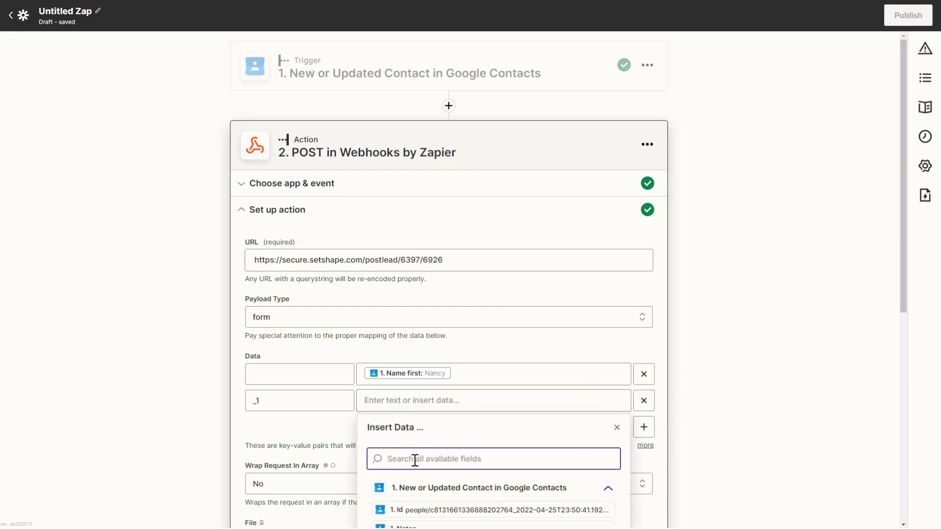
pyautogui.write('last')
pyautogui.click(420, 483)
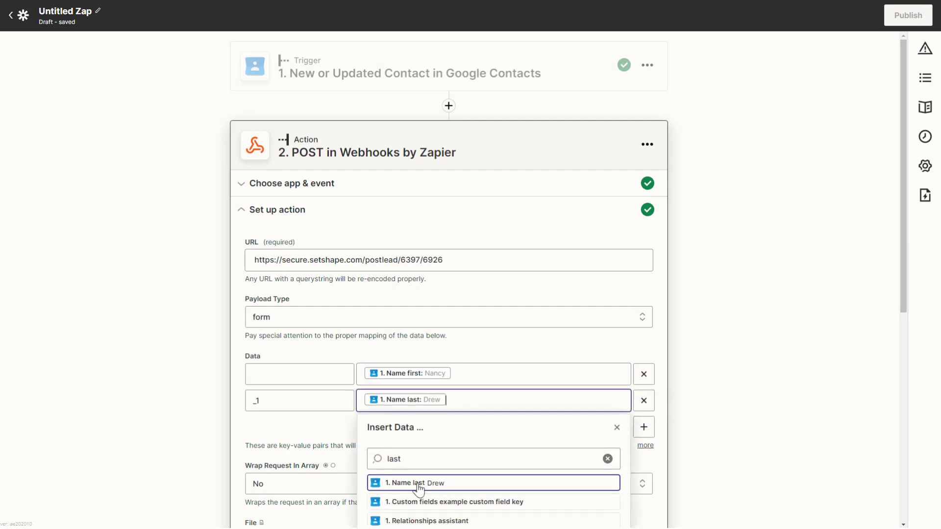
# Add a third data row and insert the Google Contacts Emails undefined field as its value, searching the fields for email.
pyautogui.click(644, 427)
pyautogui.click(435, 427)
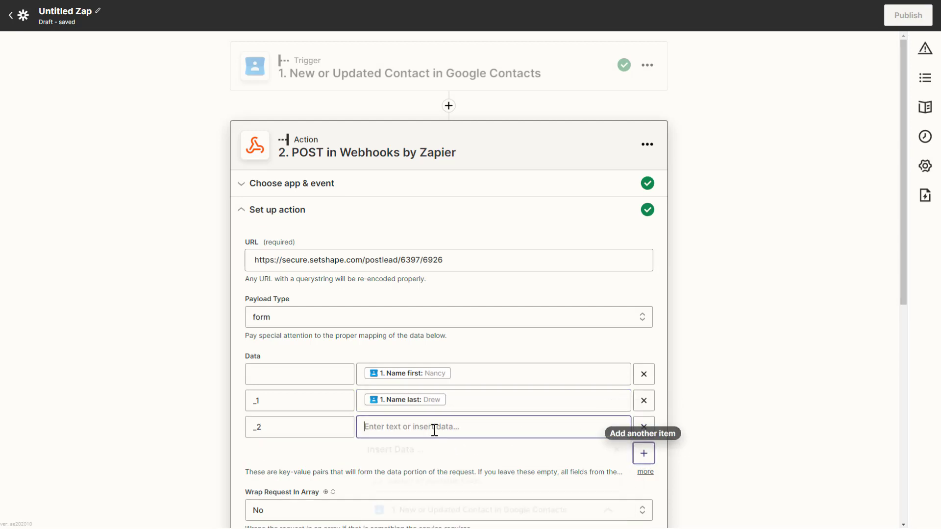
pyautogui.write('email')
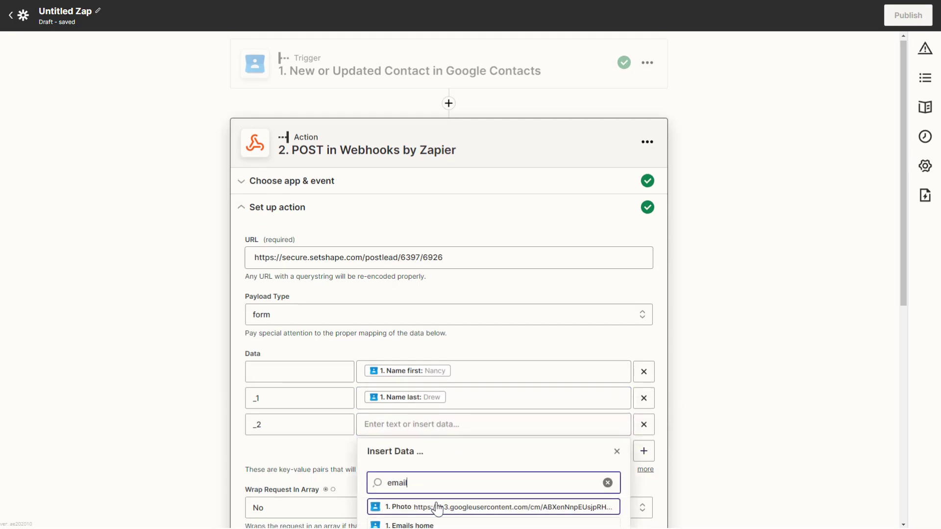
pyautogui.scroll(-2, 436, 504)
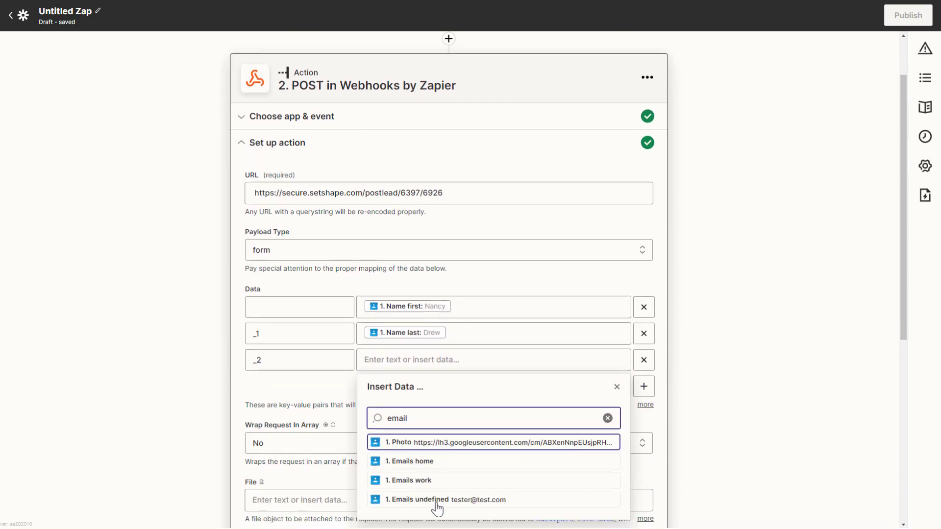
pyautogui.click(451, 473)
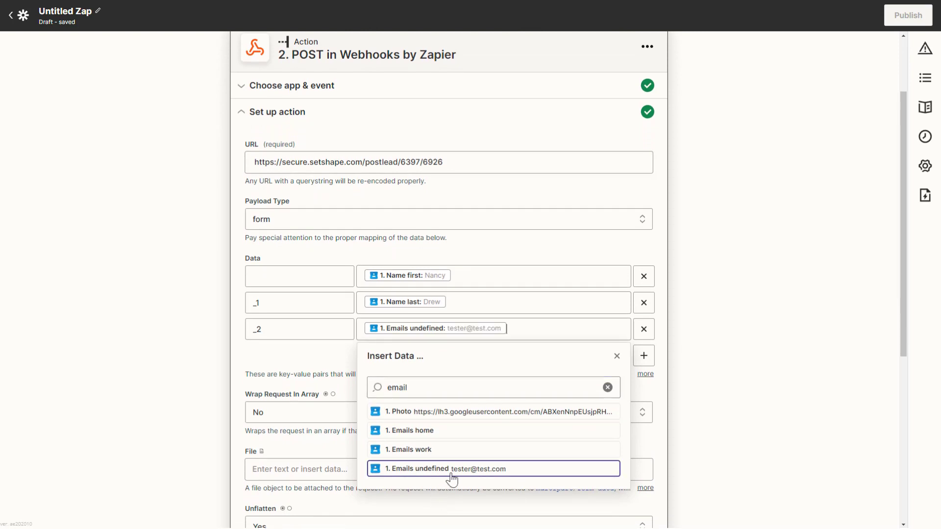
pyautogui.click(616, 356)
# Add a fourth data row and insert the Google Contacts Phone numbers work field as its value, searching the fields for phone.
pyautogui.click(643, 355)
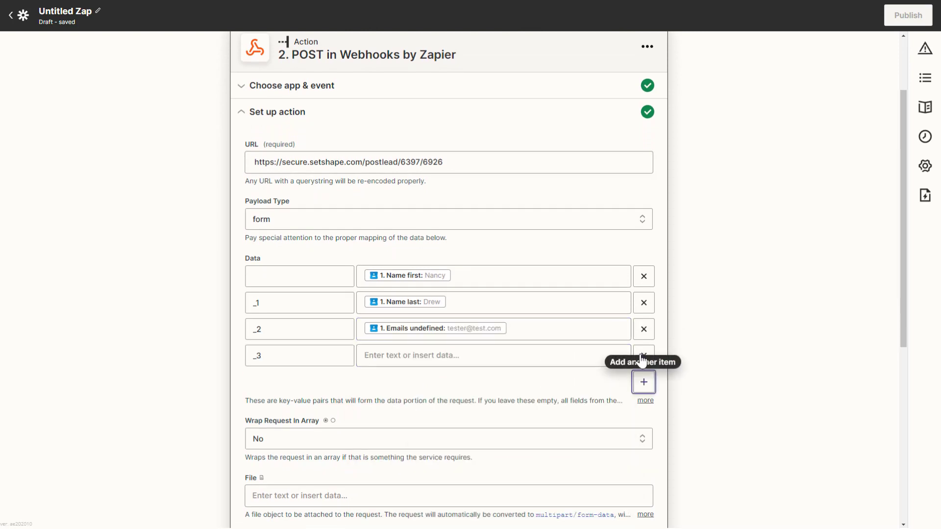
pyautogui.click(434, 357)
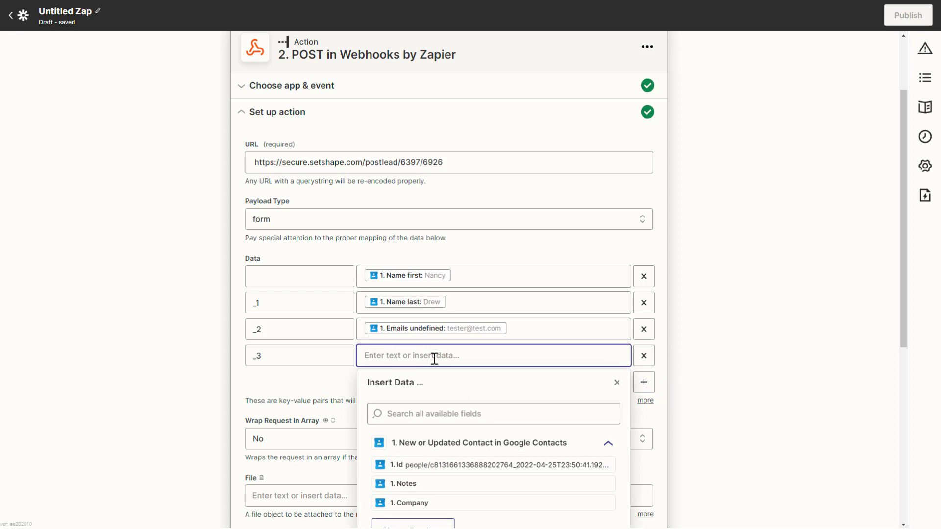
pyautogui.click(426, 413)
pyautogui.write('phone')
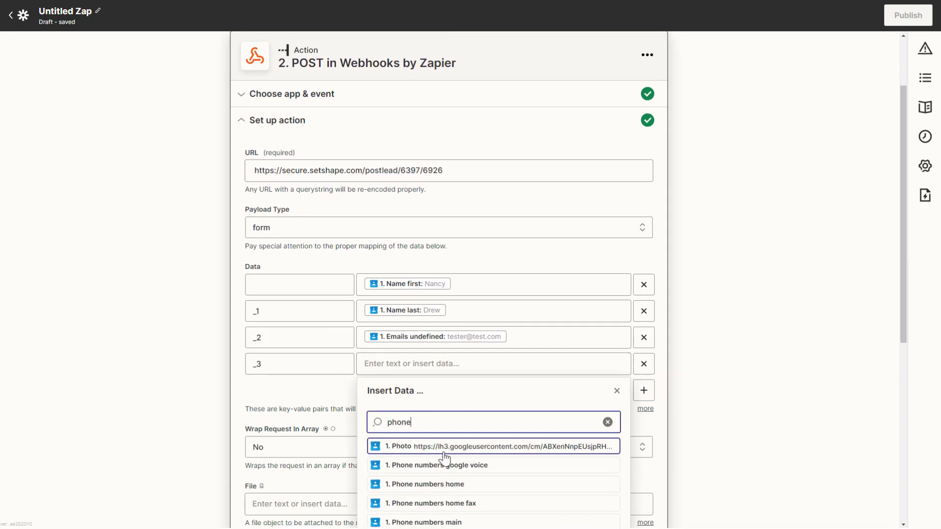
pyautogui.scroll(-4, 421, 449)
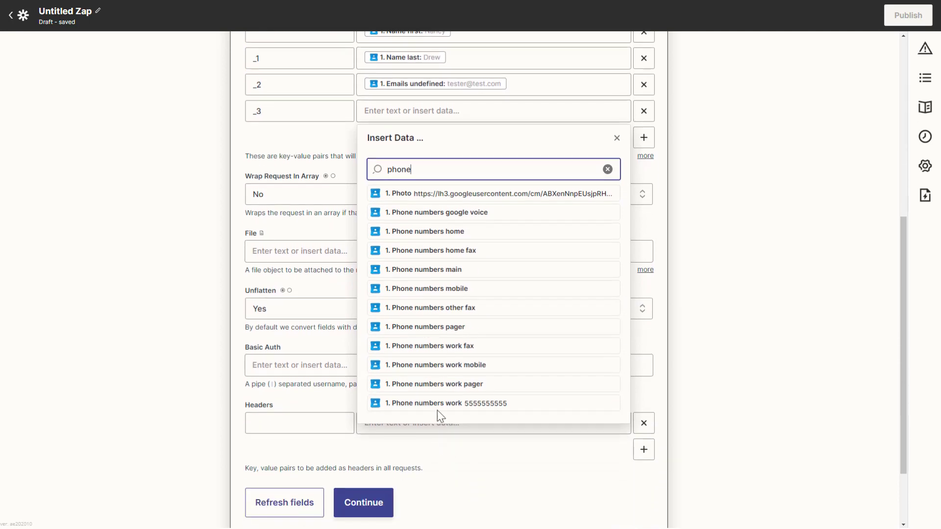
pyautogui.click(437, 405)
pyautogui.click(675, 154)
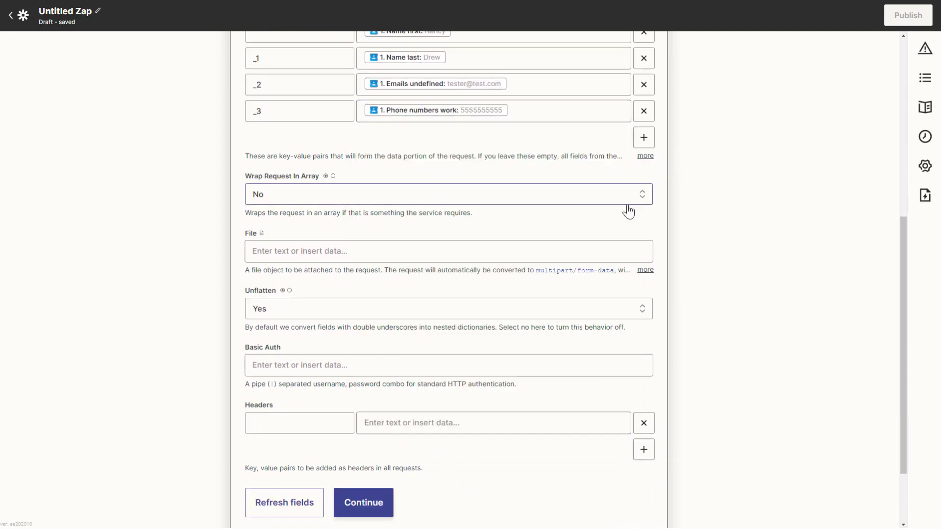
pyautogui.scroll(2, 548, 157)
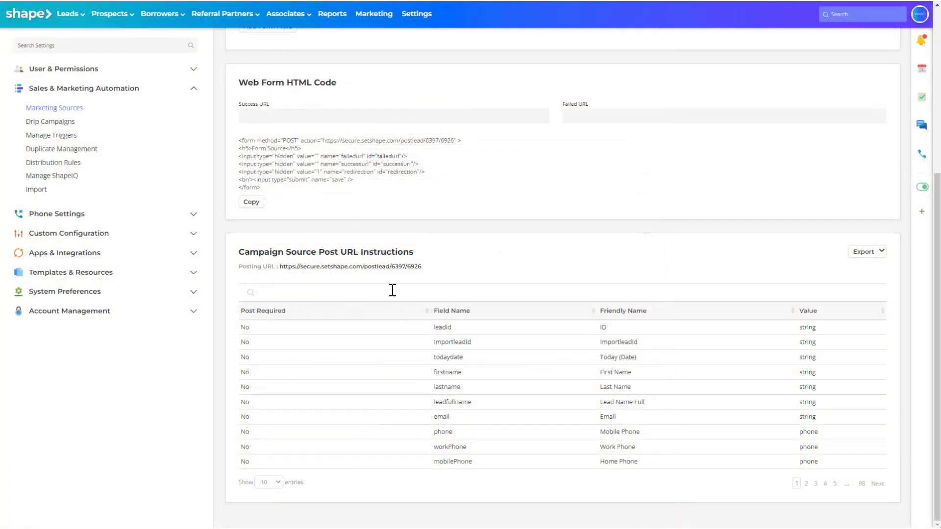
# Switch to Shape's Campaign Source Post URL Instructions and look up the posting field names for first name and last name.
pyautogui.click(393, 291)
pyautogui.write('firs')
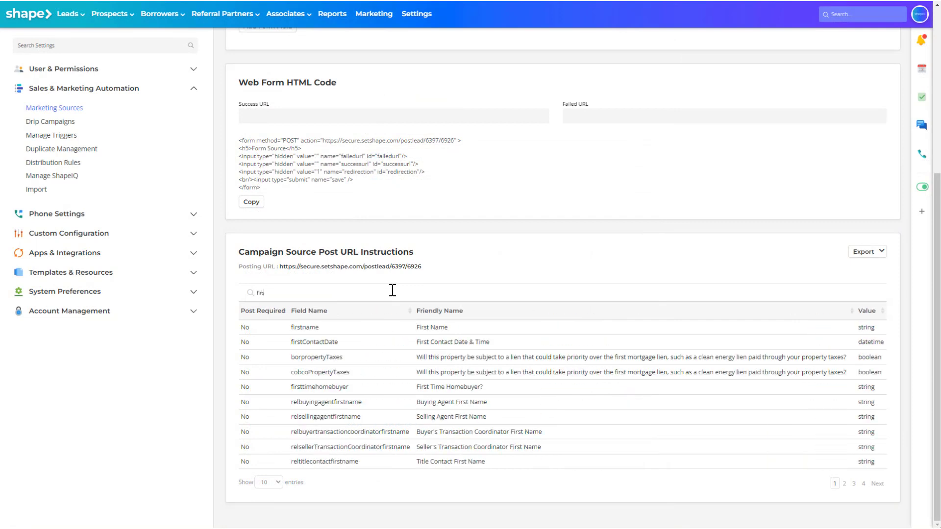
pyautogui.write('tname')
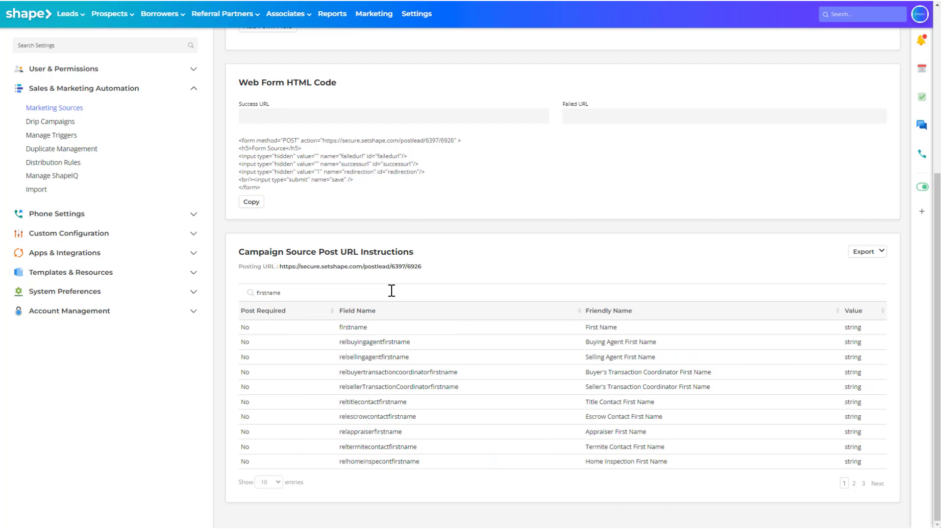
pyautogui.doubleClick(354, 327)
pyautogui.moveTo(311, 296); pyautogui.dragTo(241, 291)
pyautogui.write('last')
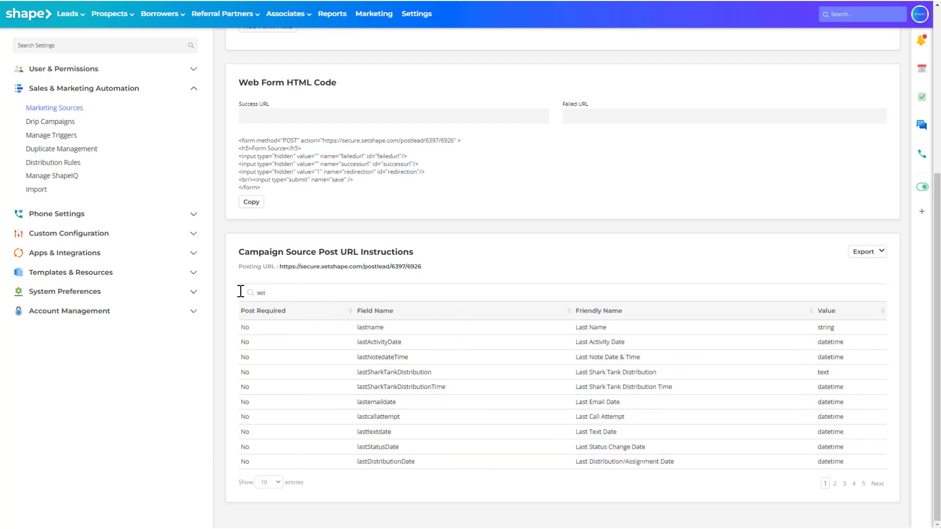
pyautogui.doubleClick(370, 327)
# Look up the posting field names for email and phone in the Campaign Source Post URL Instructions.
pyautogui.moveTo(288, 294); pyautogui.dragTo(214, 293)
pyautogui.write('email')
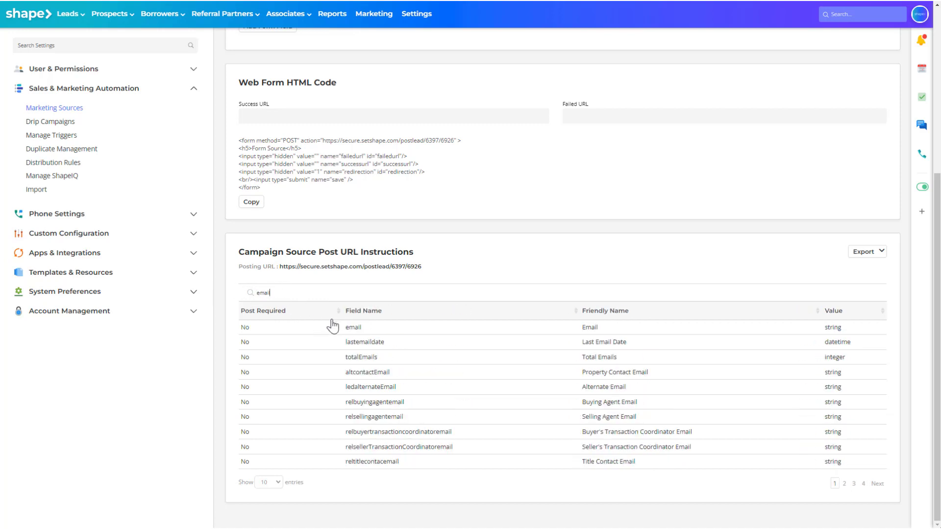
pyautogui.doubleClick(353, 327)
pyautogui.moveTo(293, 295); pyautogui.dragTo(188, 296)
pyautogui.write('pho')
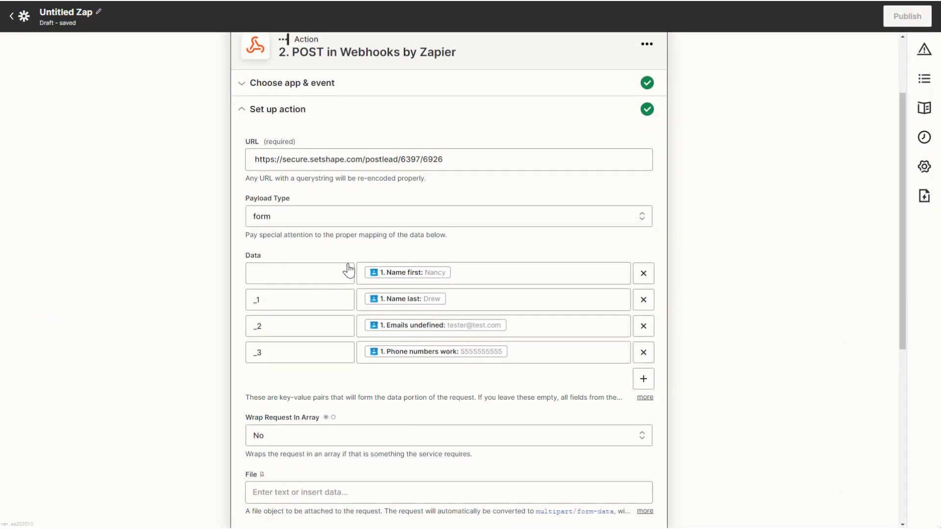
# Switch back to the Zap in Zapier and name the four data keys firstname, lastname, email and phone.
pyautogui.click(310, 271)
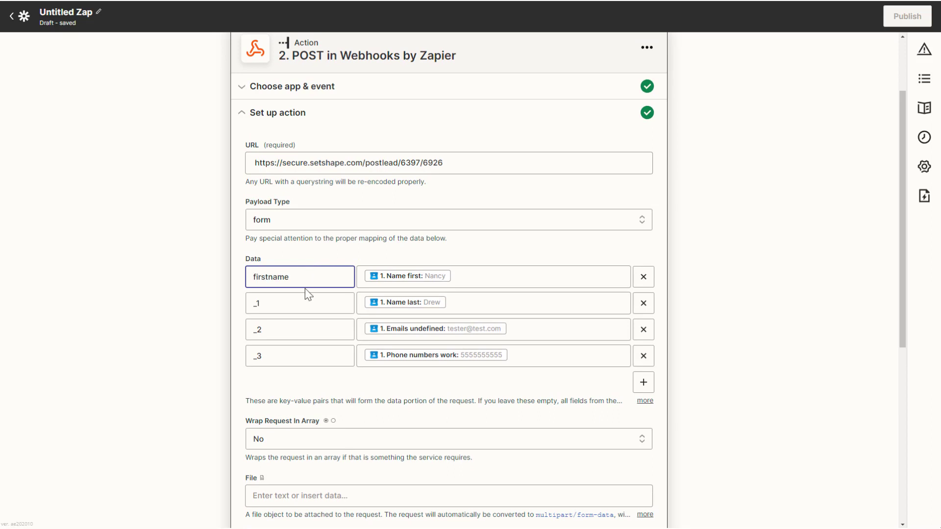
pyautogui.click(287, 309)
pyautogui.write('lastname')
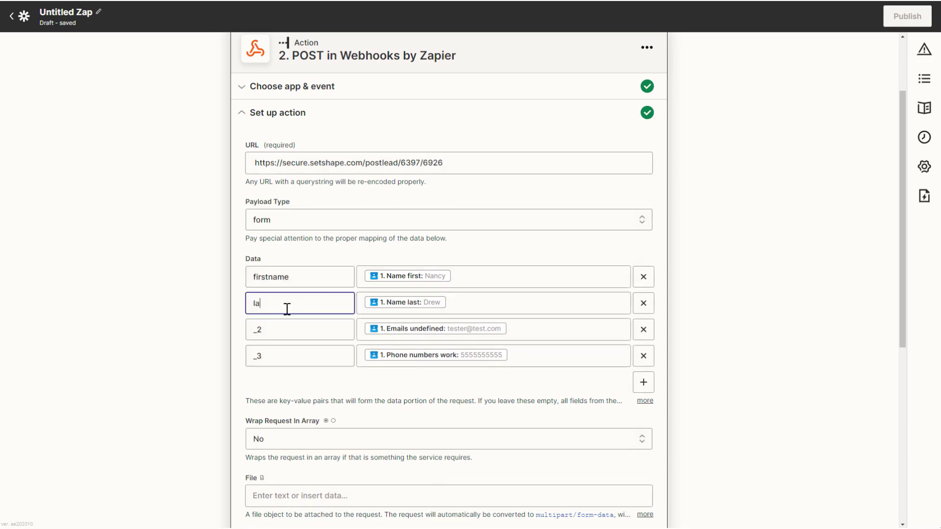
pyautogui.doubleClick(273, 336)
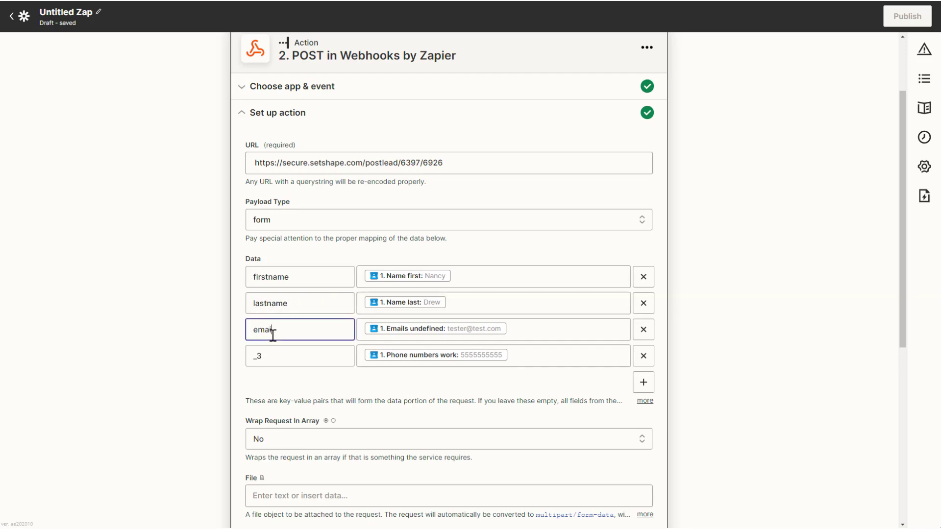
pyautogui.doubleClick(271, 355)
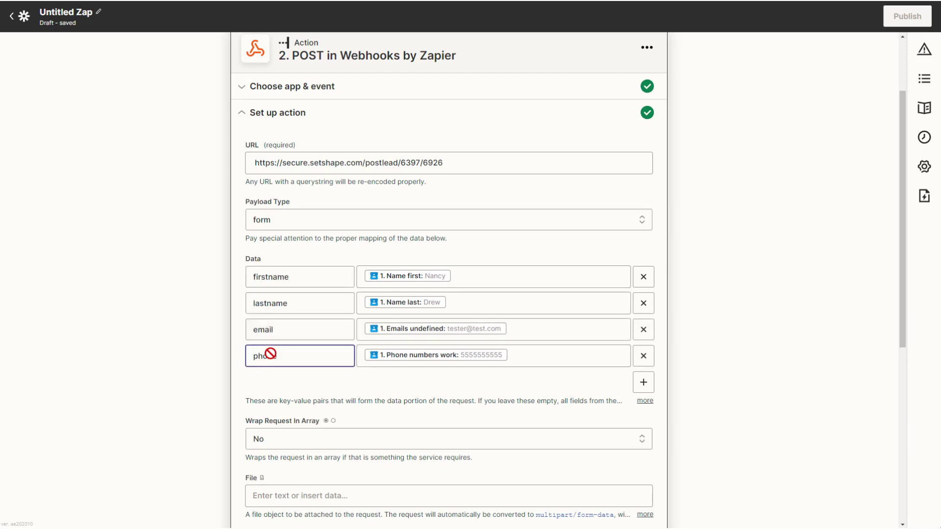
pyautogui.click(285, 384)
# Finish the action setup with the remaining options at their defaults and send a test request to the webhook.
pyautogui.scroll(-4, 286, 385)
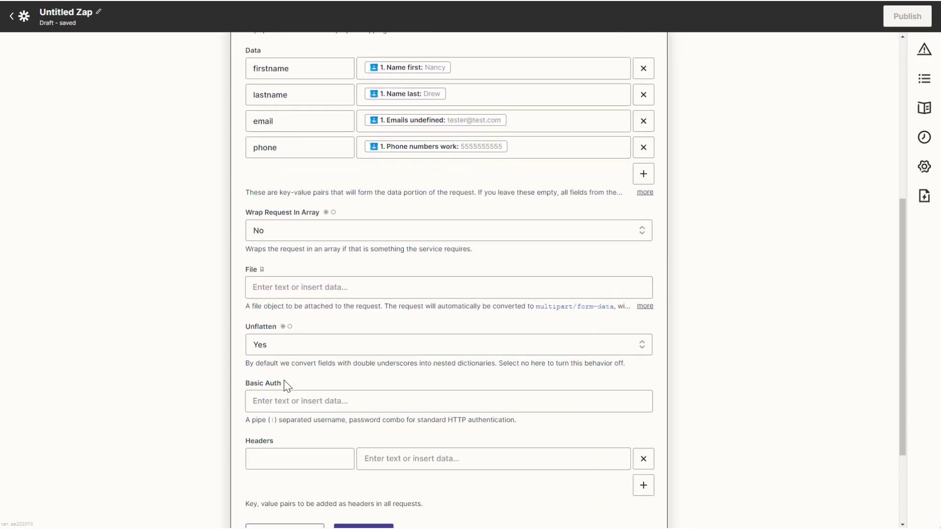
pyautogui.scroll(-3, 286, 385)
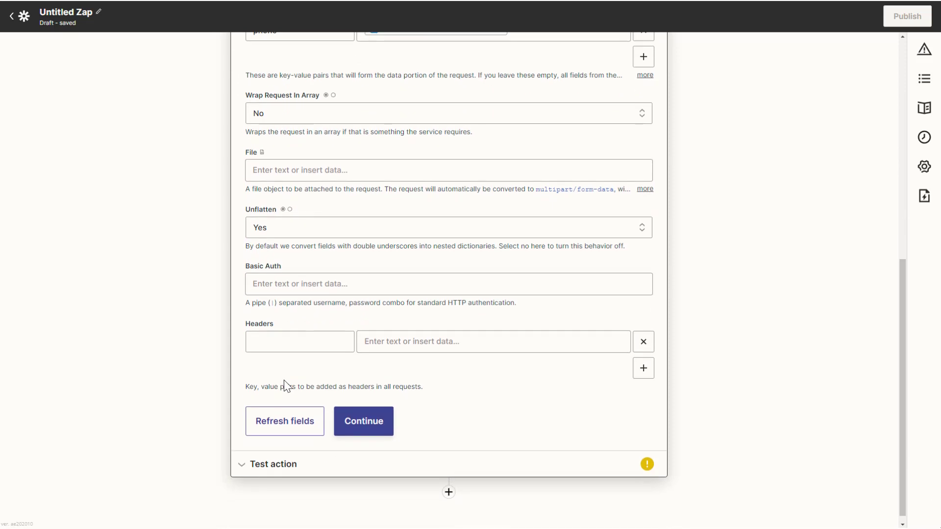
pyautogui.click(364, 423)
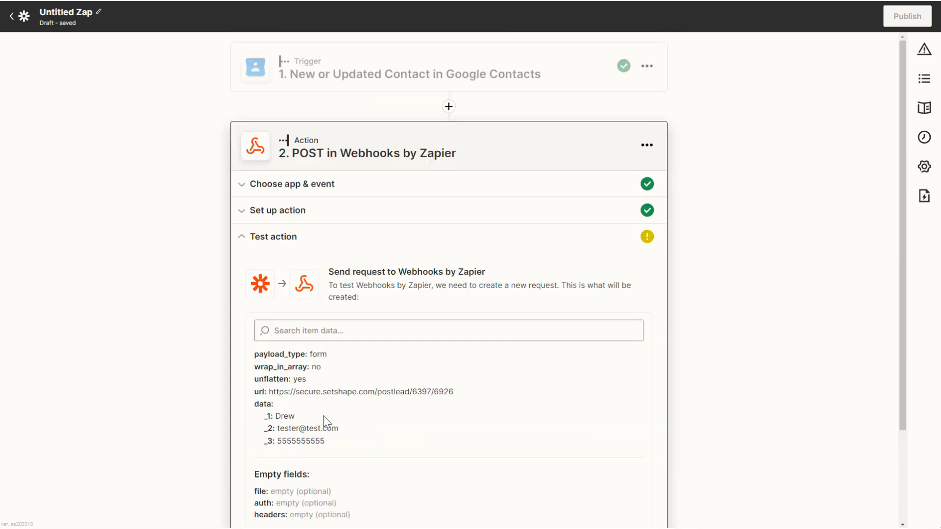
pyautogui.scroll(-2, 312, 422)
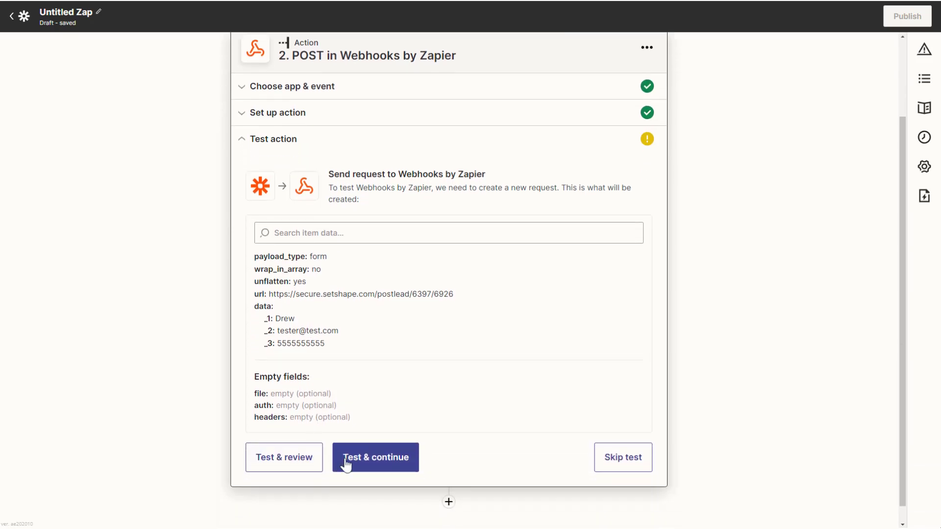
pyautogui.click(346, 458)
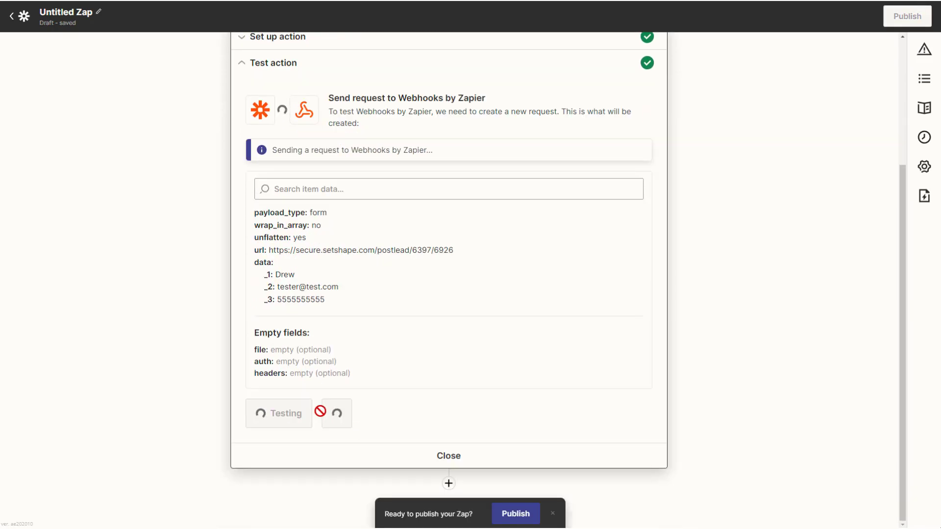